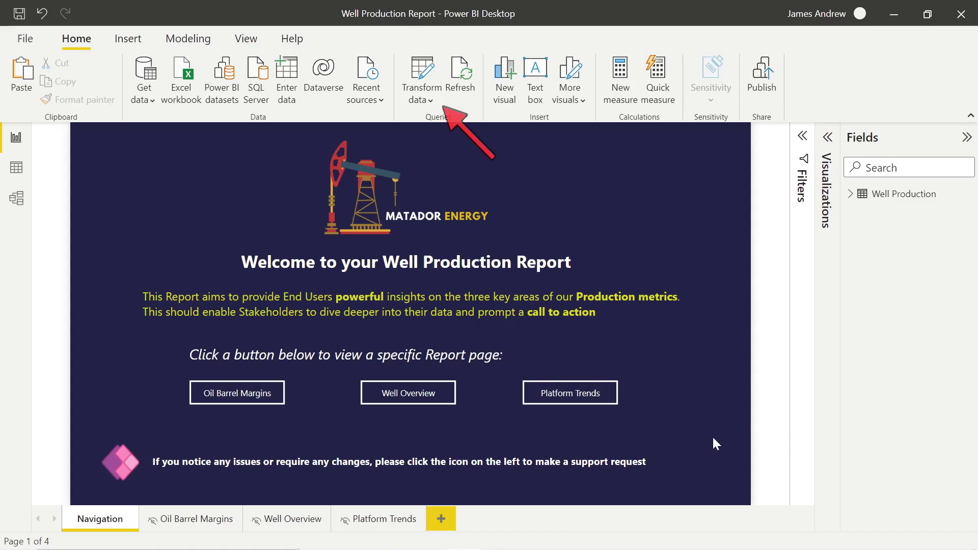
# Step: Launch the Power Query Editor on the Well Production query with Transform data
pyautogui.click(430, 101)
# Step: Add a blank query from the Queries pane's New Query menu
pyautogui.click(445, 126)
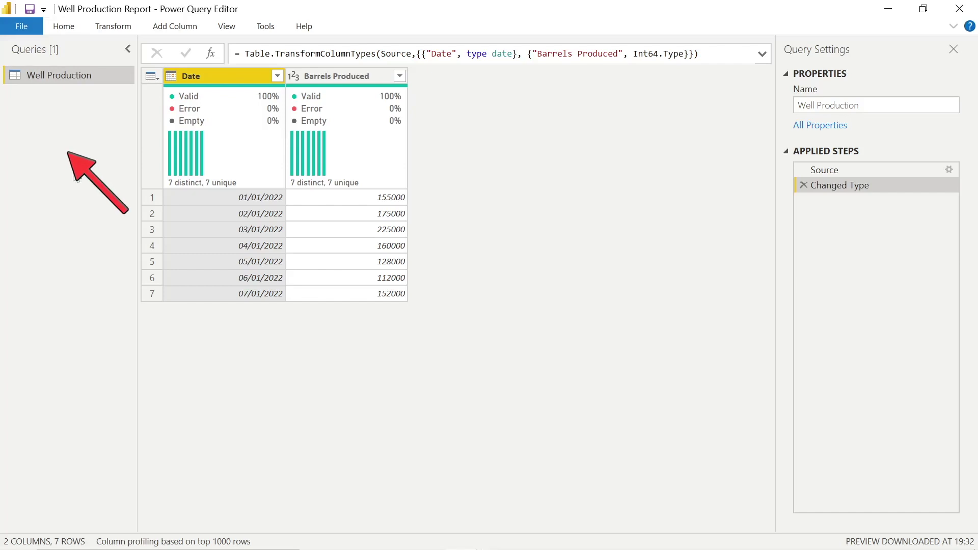
pyautogui.rightClick(35, 93)
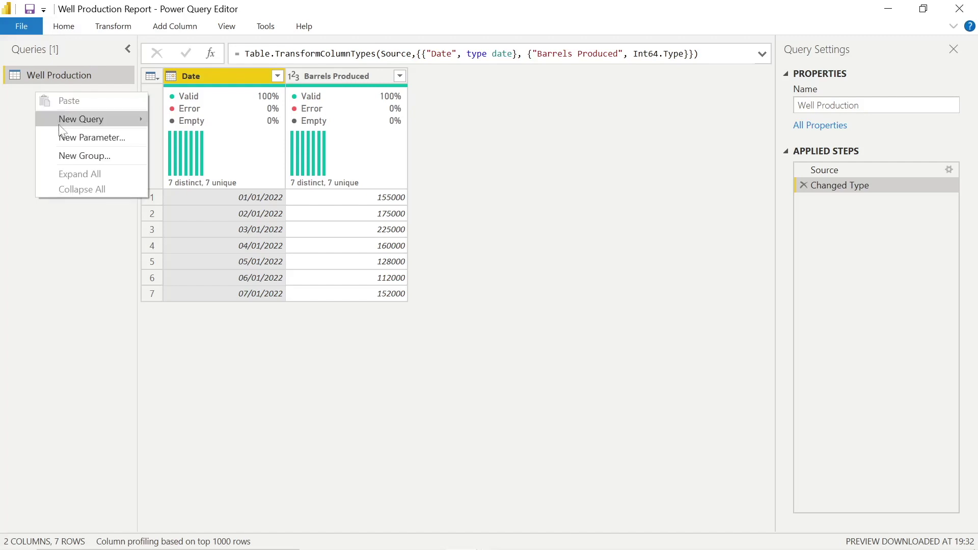
pyautogui.moveTo(105, 117)
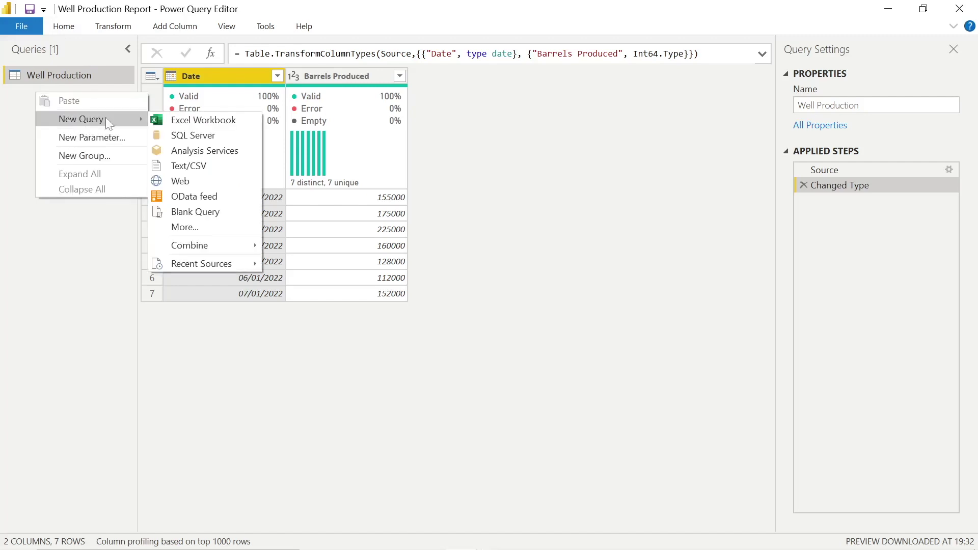
pyautogui.click(194, 213)
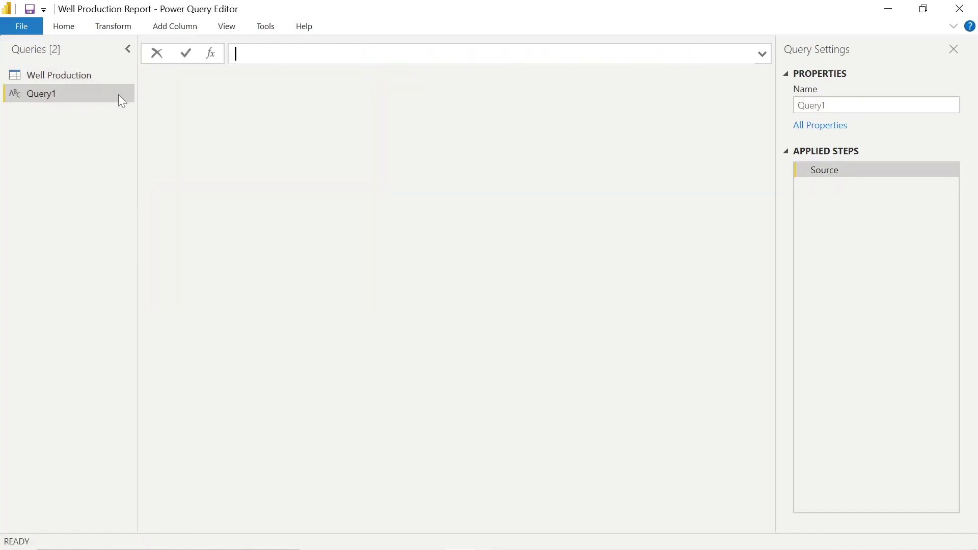
# Step: Add another blank query via New Source and set its formula to = #shared
pyautogui.click(67, 32)
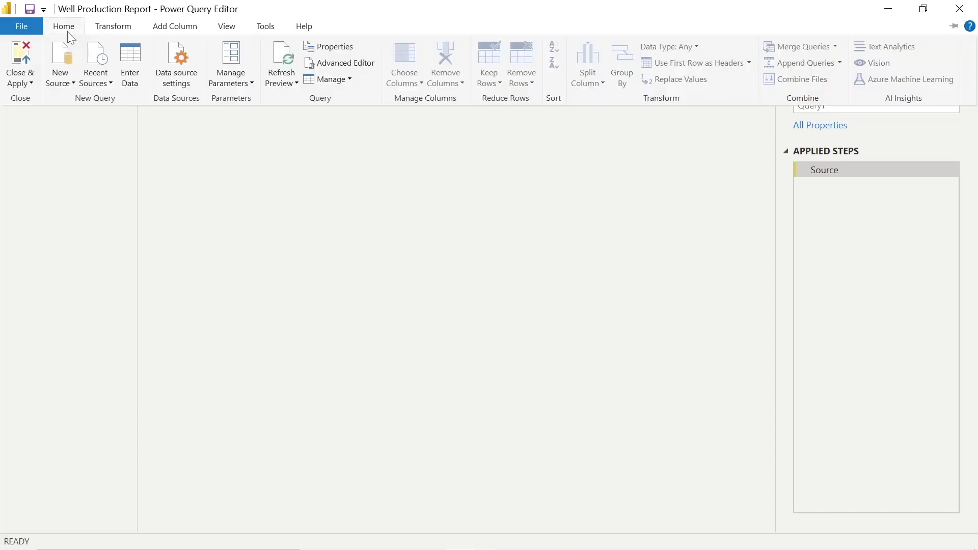
pyautogui.click(64, 85)
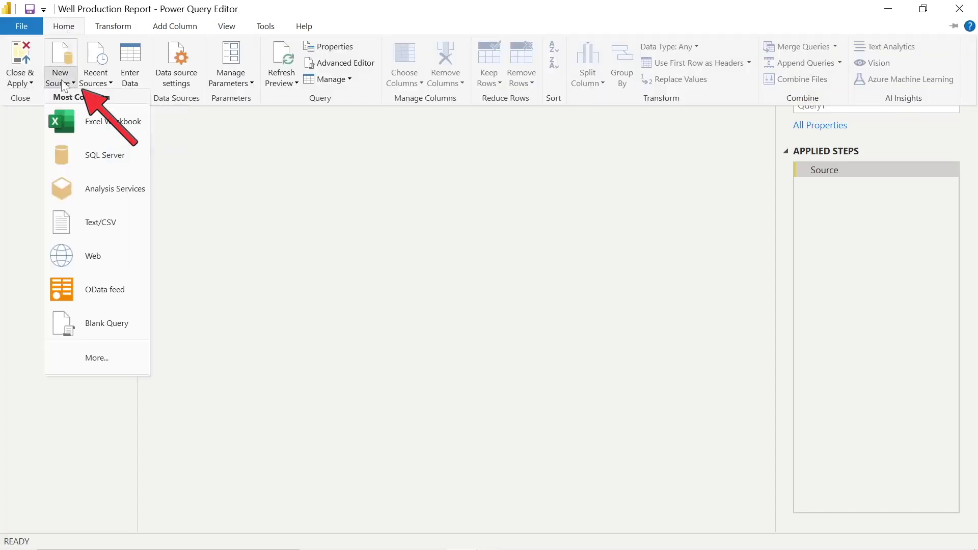
pyautogui.click(93, 328)
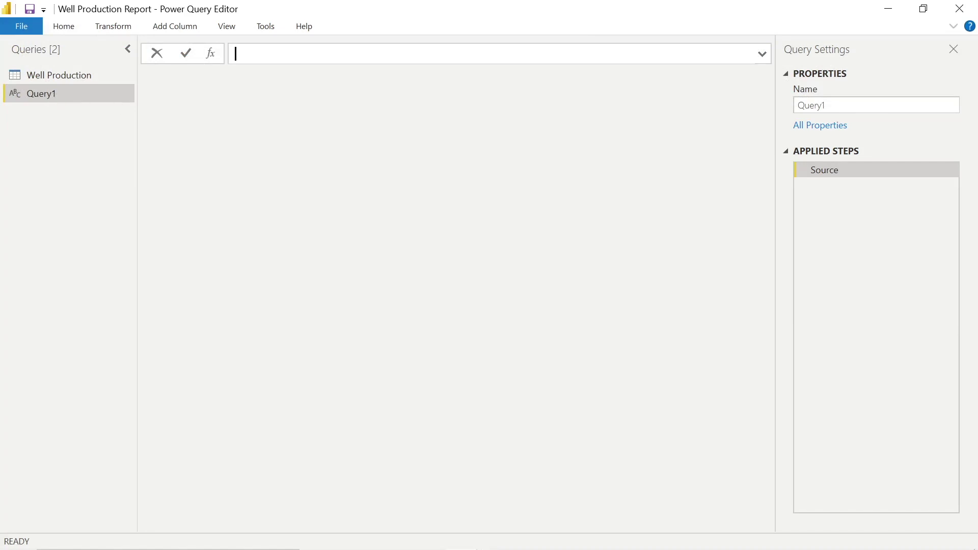
pyautogui.write('= #shared')
pyautogui.click(187, 58)
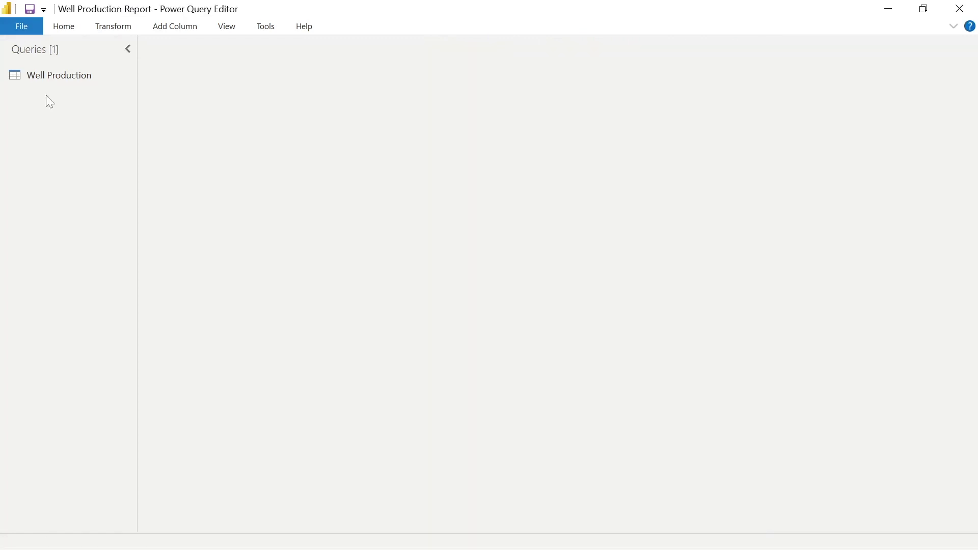
# Step: Create a fresh blank query, Query1, from the Queries pane's New Query menu
pyautogui.rightClick(46, 95)
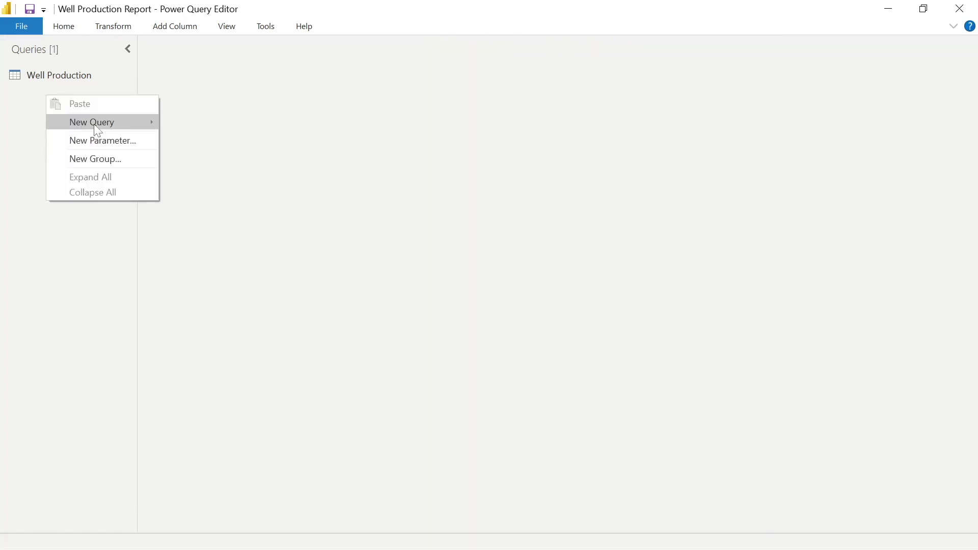
pyautogui.moveTo(100, 126)
pyautogui.click(182, 214)
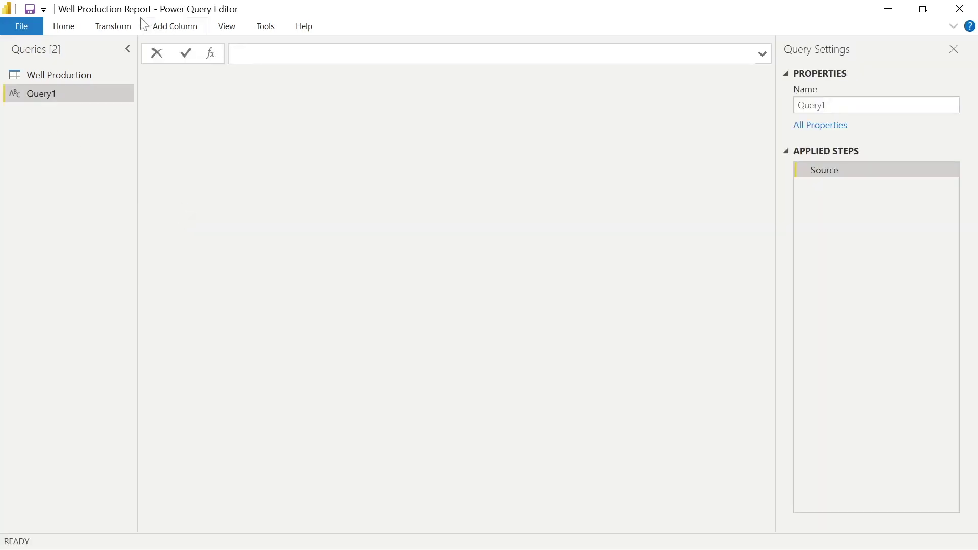
pyautogui.click(69, 28)
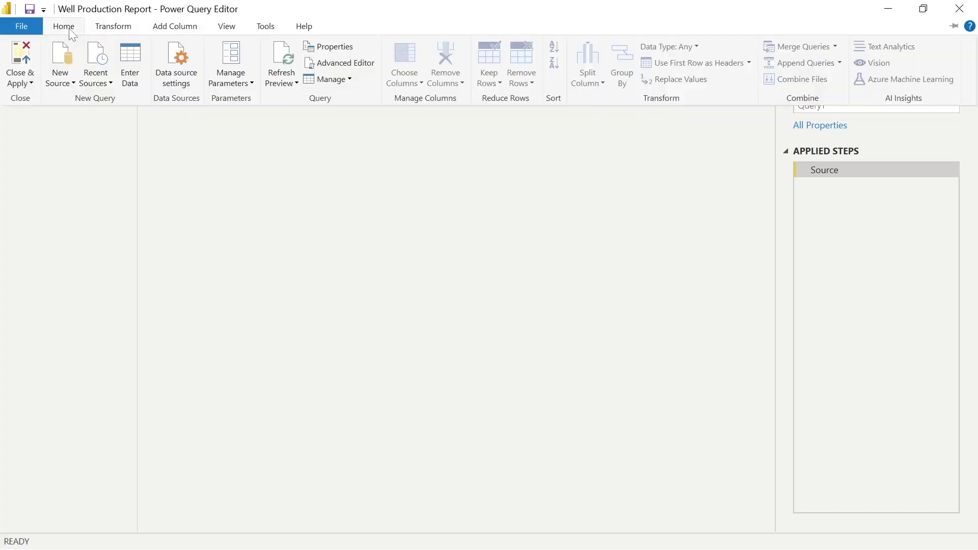
# Step: Replace Query1's code in the Advanced Editor with 'let Source = #shared in Source'
pyautogui.click(345, 63)
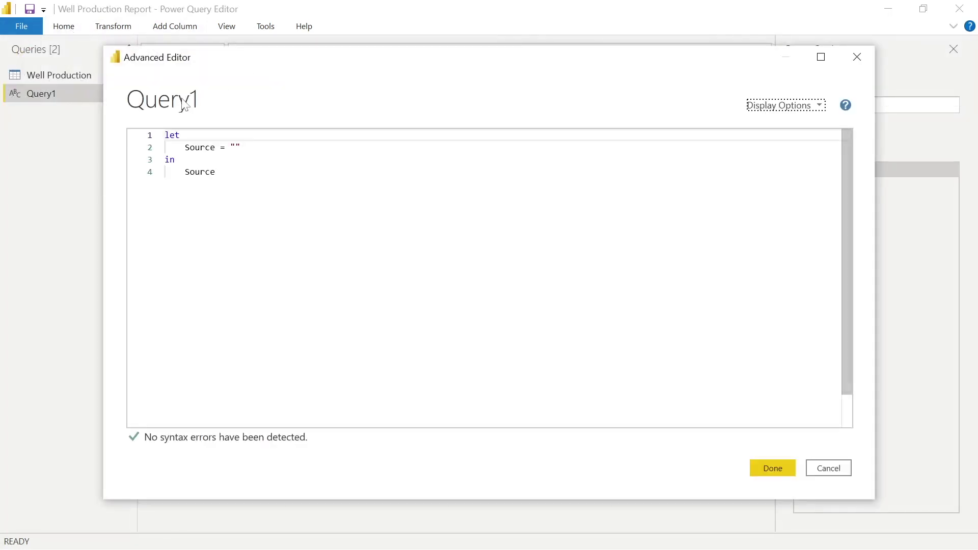
pyautogui.click(141, 134)
pyautogui.hotkey('ctrl', 'a')
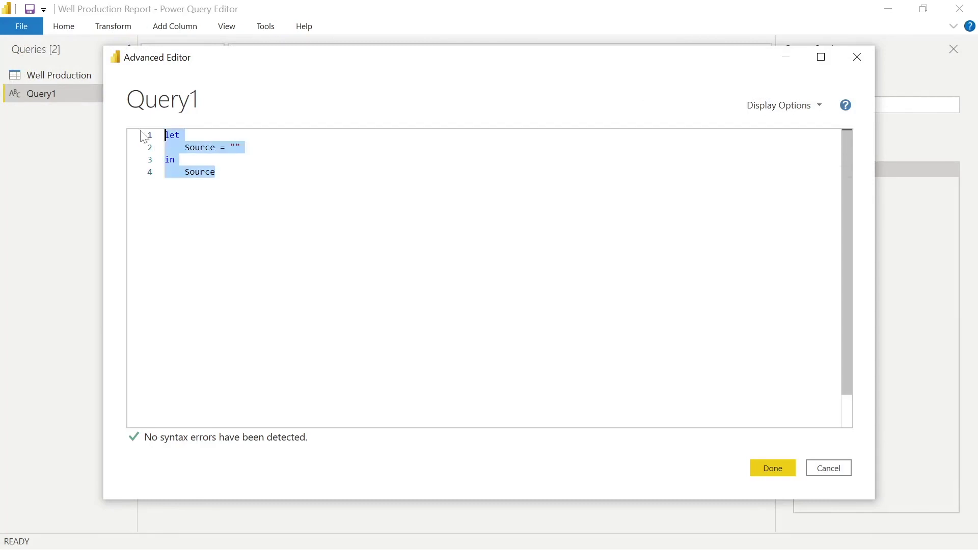
pyautogui.write('let Source = #shared in Source')
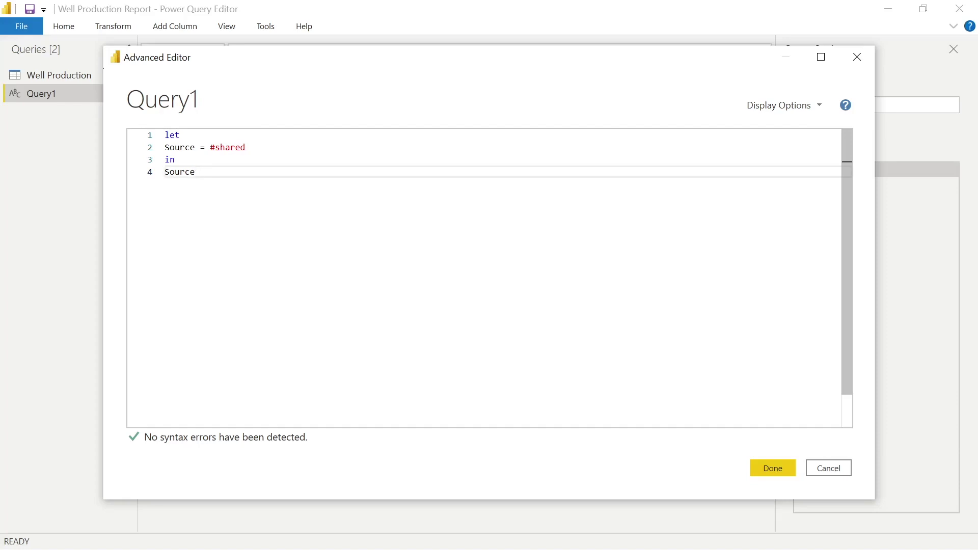
pyautogui.click(771, 471)
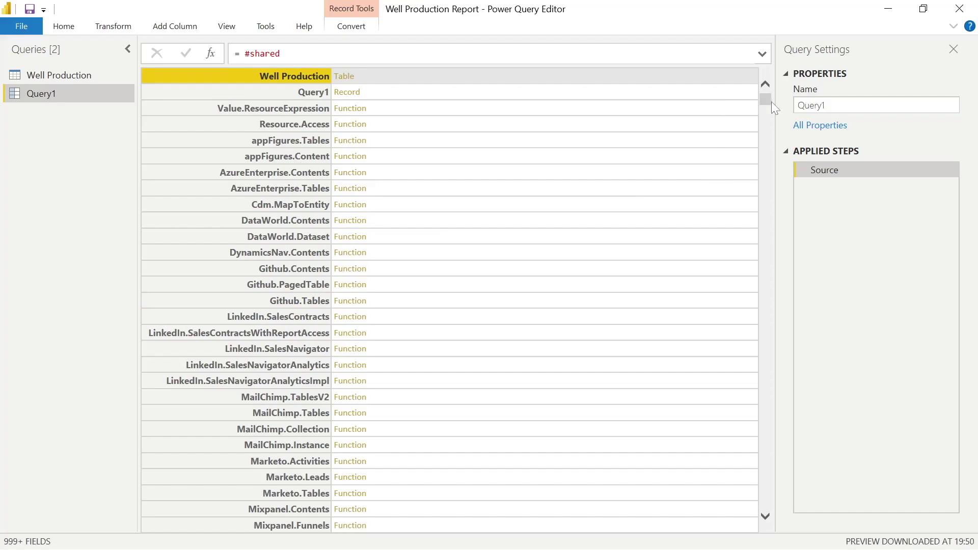
# Step: Drill into Synapse.Contents, dismiss its workspace prompt, then delete the Navigation step
pyautogui.moveTo(769, 103); pyautogui.dragTo(769, 179)
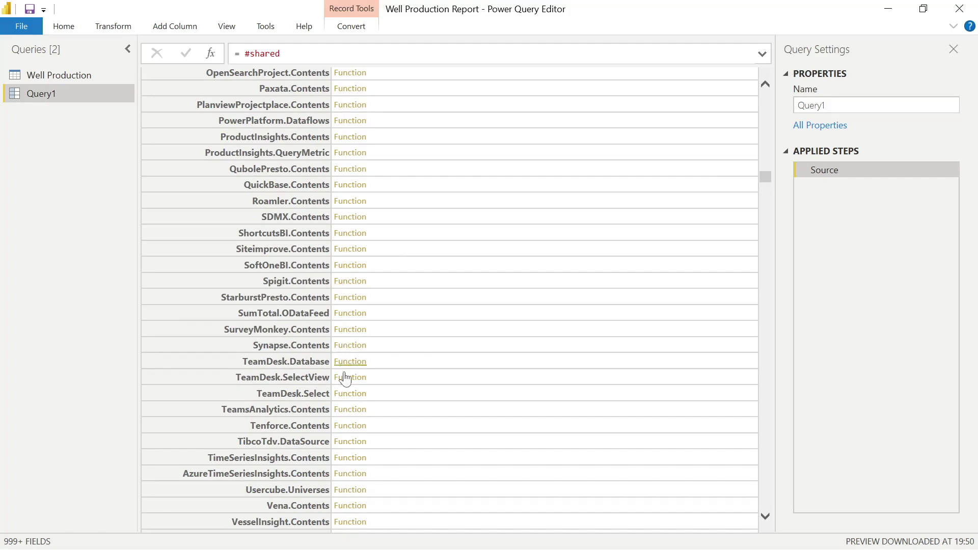
pyautogui.click(349, 346)
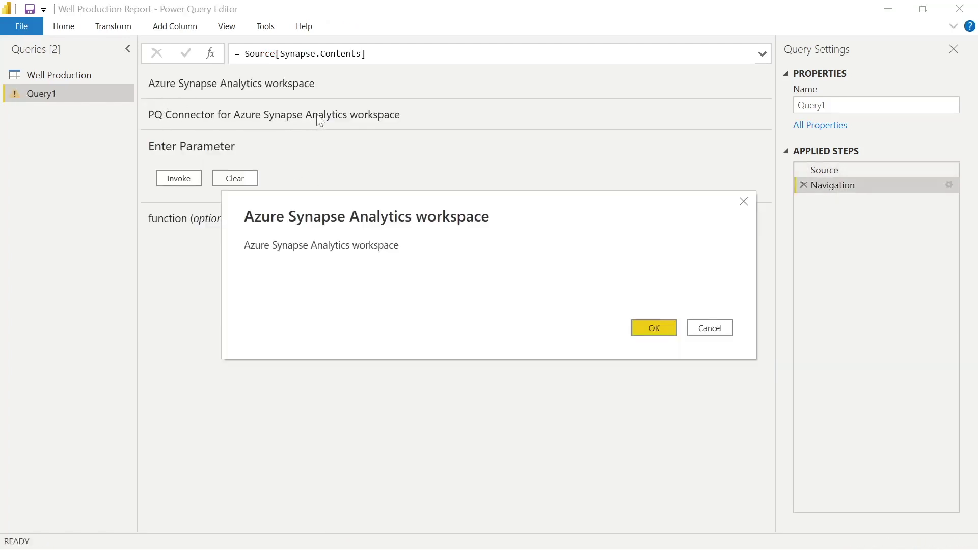
pyautogui.click(716, 328)
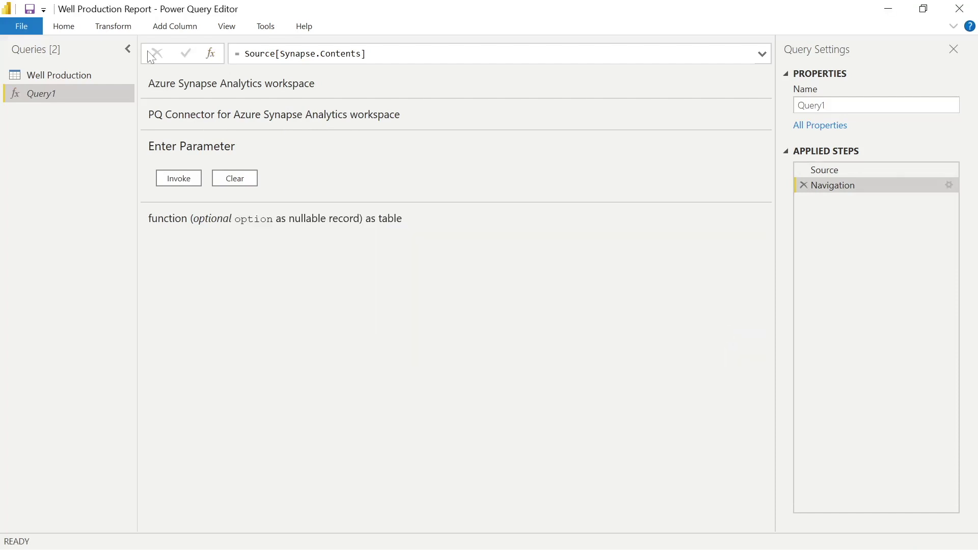
pyautogui.click(804, 185)
# Step: Change the Source formula to Splitter.SplitTextByDelimiter to preview the function
pyautogui.click(281, 53)
pyautogui.press('BackSpace')
pyautogui.press('BackSpace')
pyautogui.press('BackSpace')
pyautogui.press('BackSpace')
pyautogui.press('BackSpace')
pyautogui.press('BackSpace')
pyautogui.press('BackSpace')
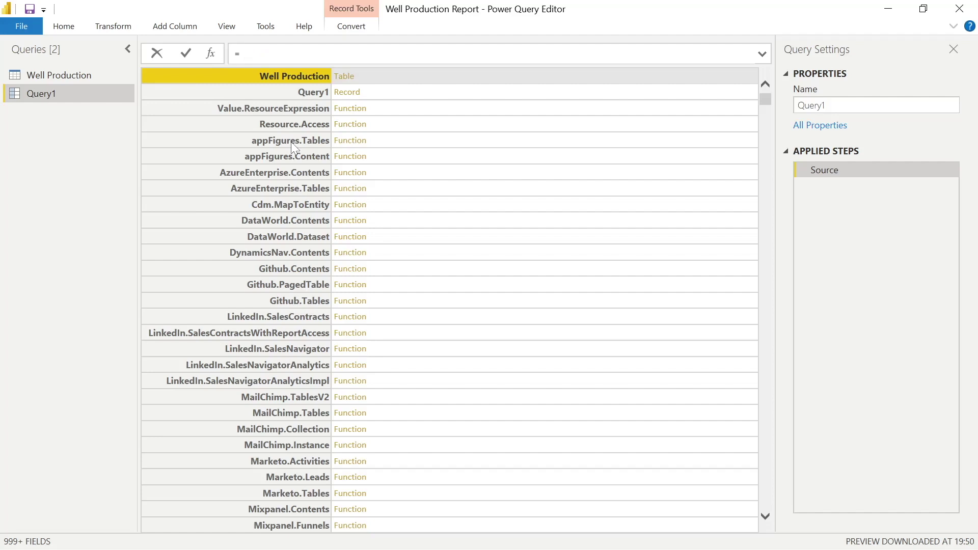
pyautogui.write('Splitter')
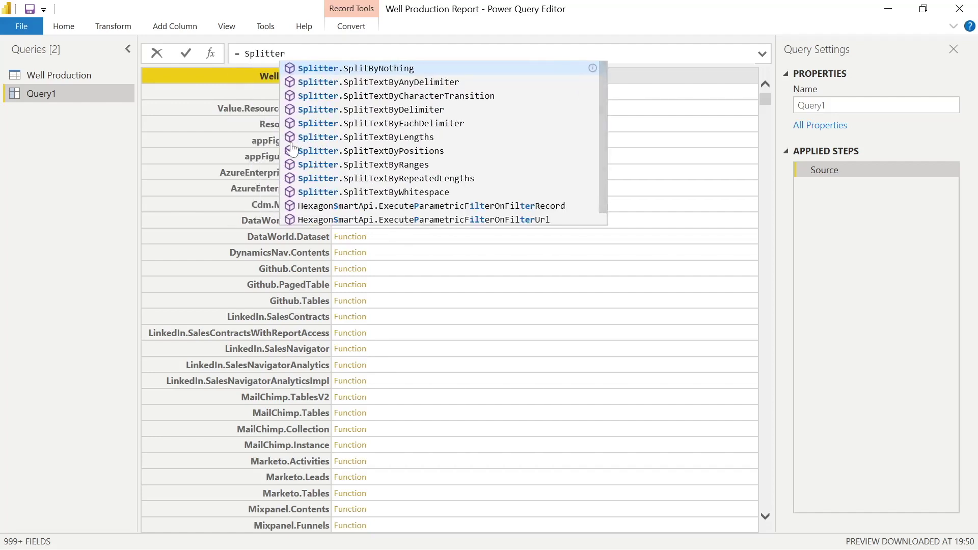
pyautogui.click(393, 110)
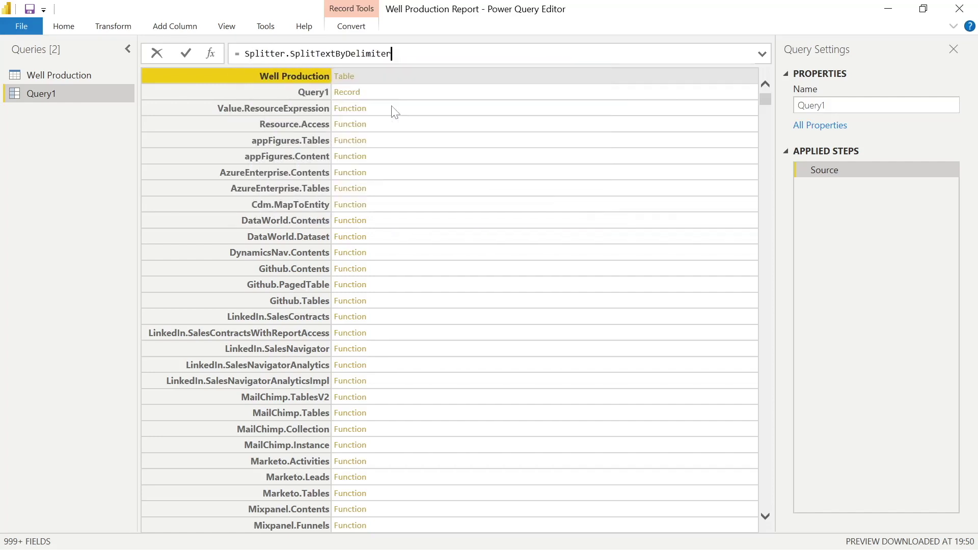
pyautogui.click(185, 54)
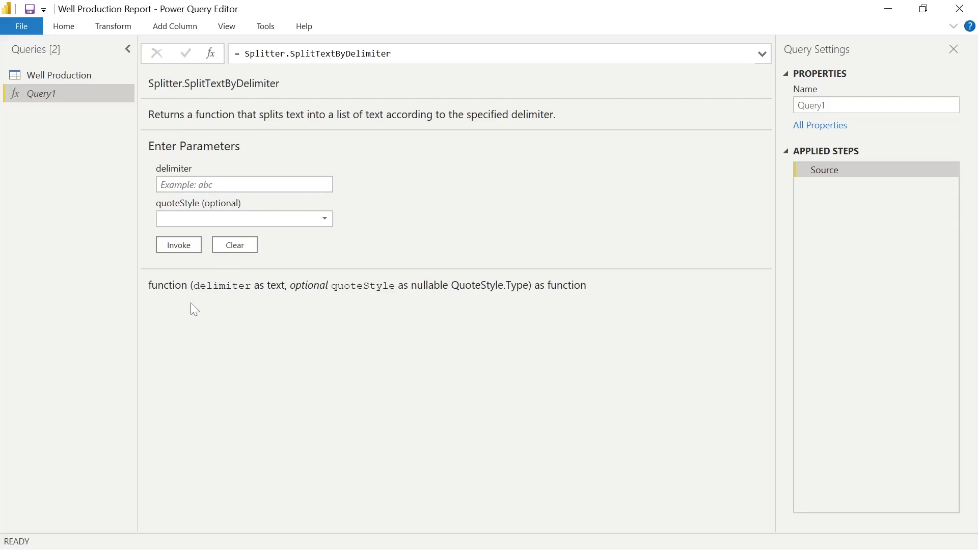
# Step: Replace the function name in the formula with #shared again
pyautogui.moveTo(392, 54); pyautogui.dragTo(245, 53)
pyautogui.click(446, 7)
pyautogui.moveTo(408, 55); pyautogui.dragTo(250, 54)
pyautogui.press('BackSpace')
pyautogui.press('BackSpace')
pyautogui.write('#shared')
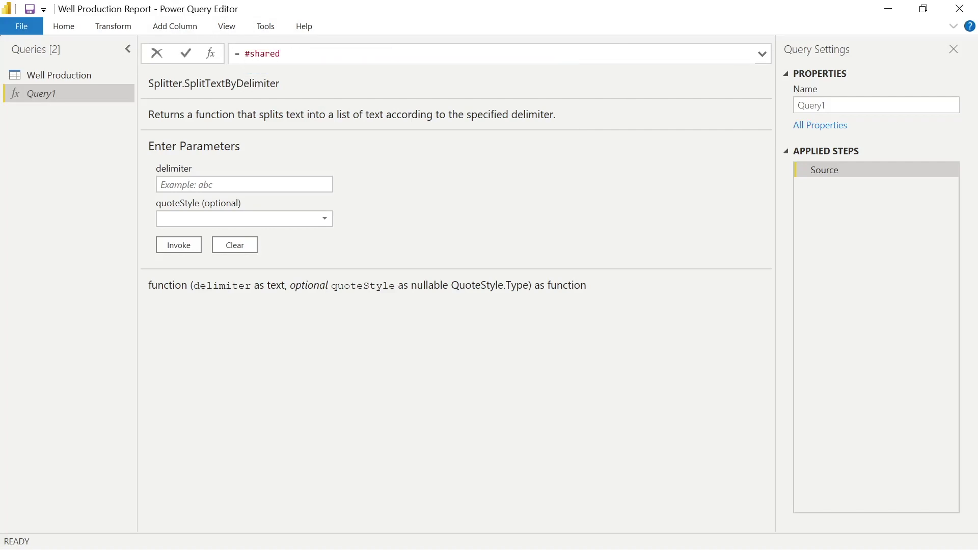
pyautogui.click(186, 53)
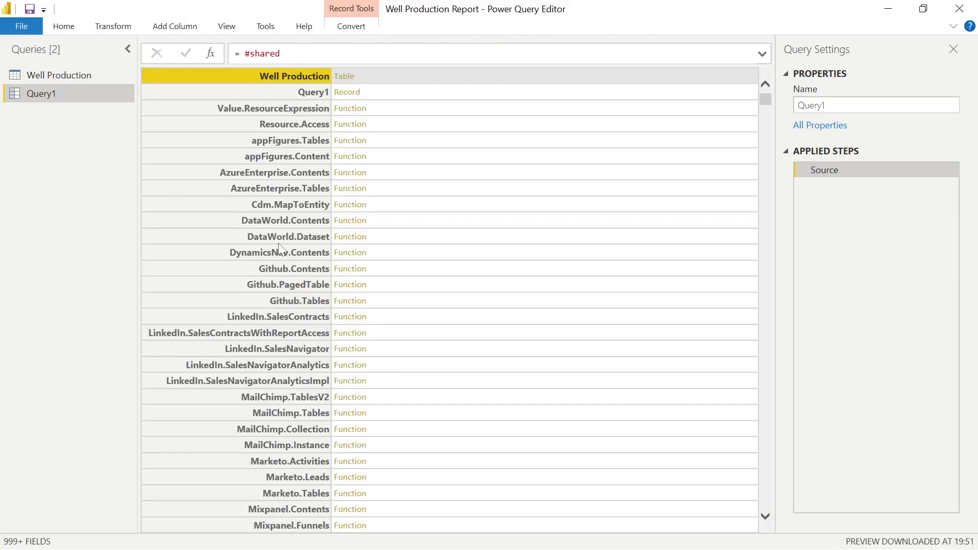
# Step: Drill into the Text.Combine function from the #shared list and cancel its parameter prompt
pyautogui.moveTo(768, 98); pyautogui.dragTo(771, 284)
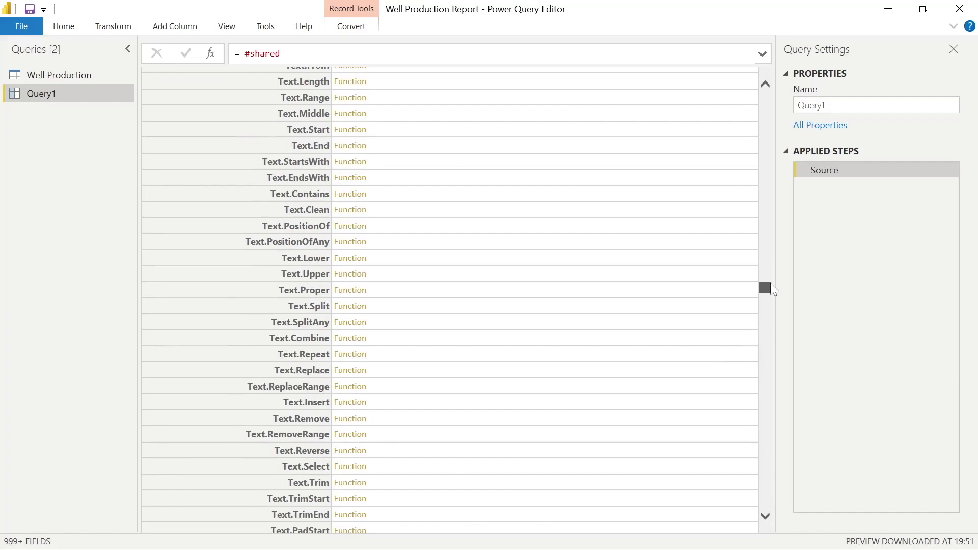
pyautogui.click(342, 338)
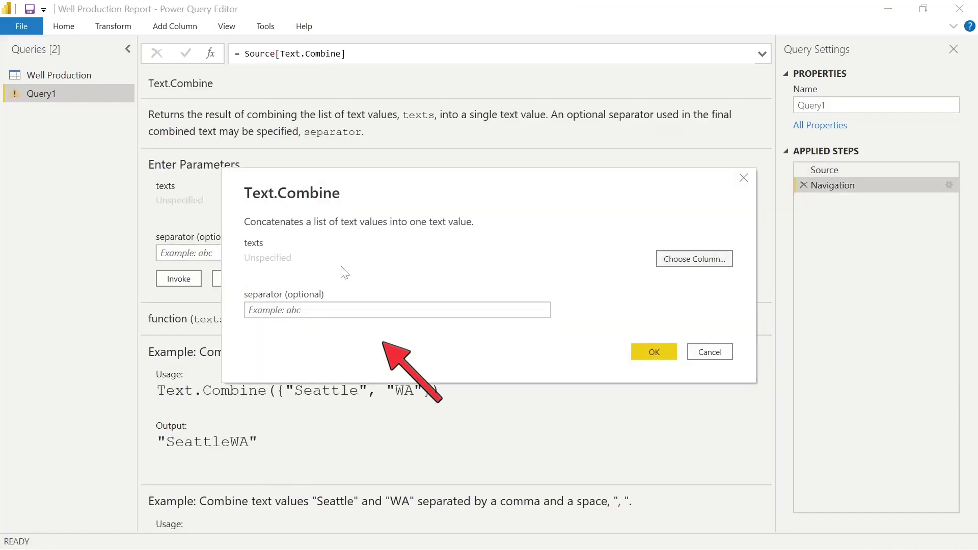
pyautogui.click(710, 353)
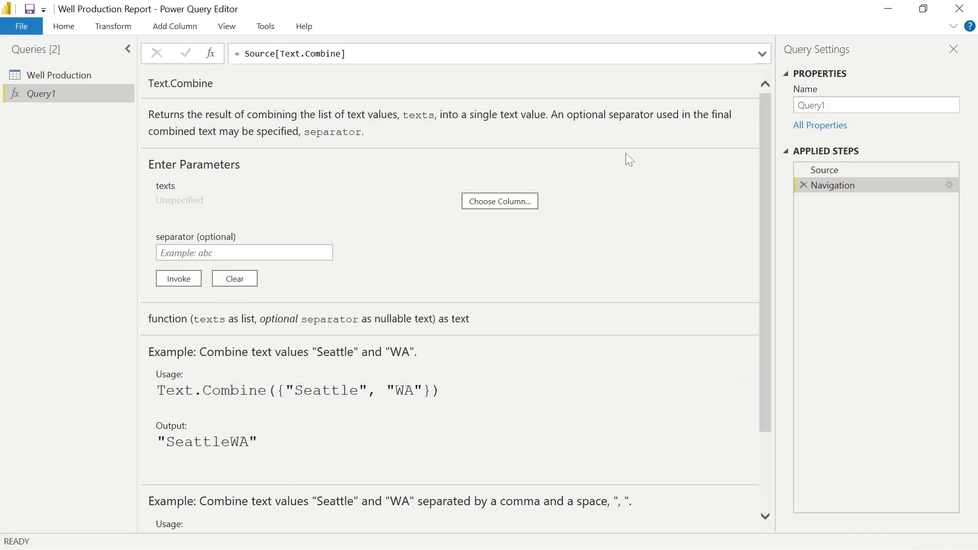
pyautogui.scroll(-2, 391, 342)
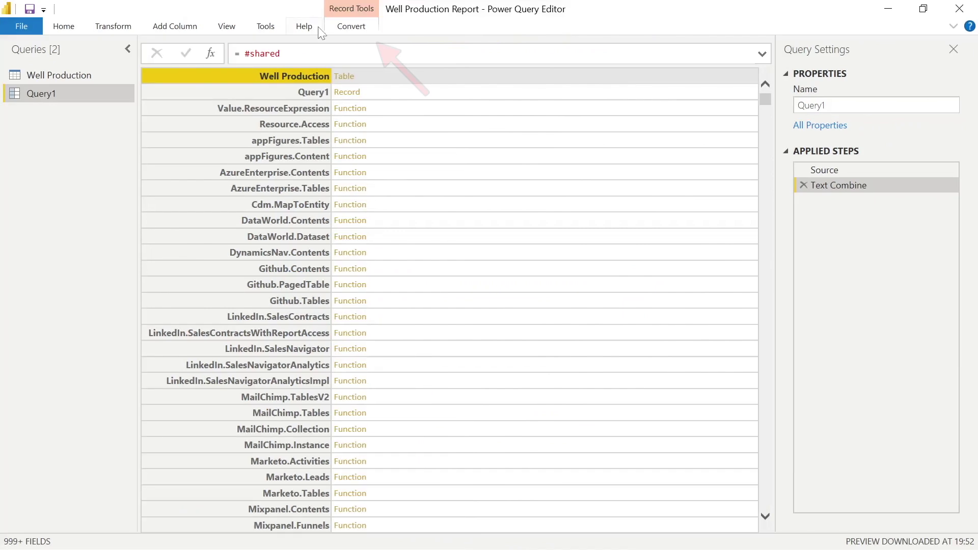
pyautogui.click(358, 30)
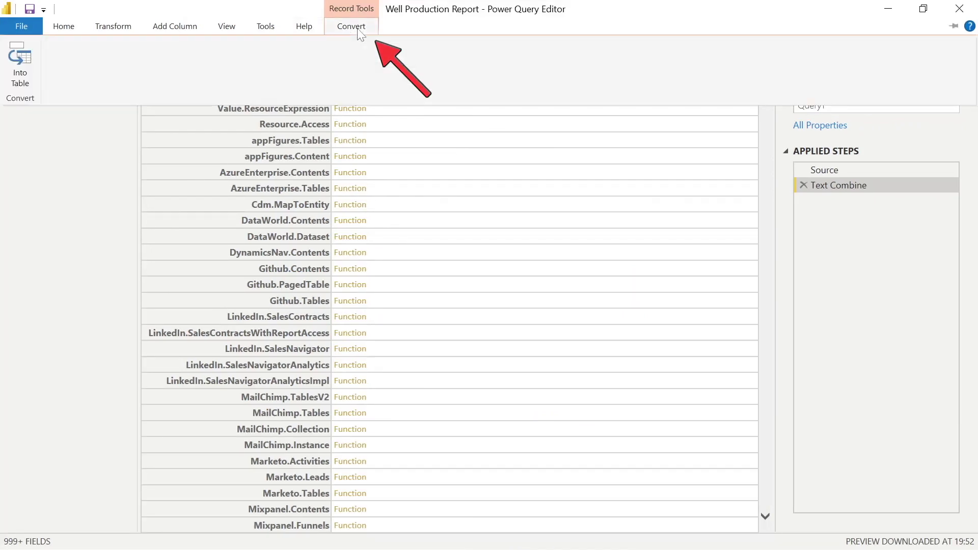
# Step: Convert the #shared record into a Name/Value table with Into Table
pyautogui.click(20, 63)
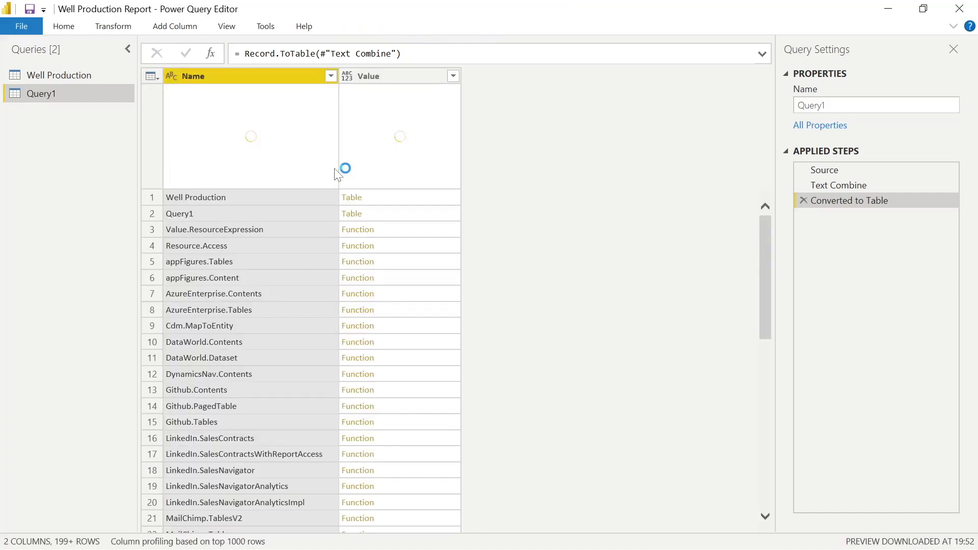
# Step: Filter the Name column by searching 'splitter', keeping only Splitter.SplitTextByDelimiter
pyautogui.click(330, 78)
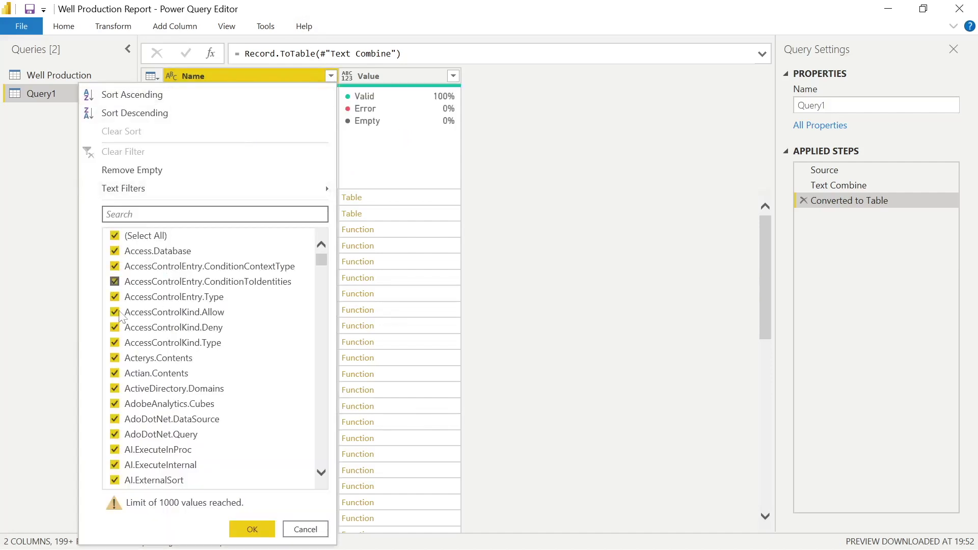
pyautogui.scroll(-2, 148, 326)
pyautogui.scroll(2, 141, 346)
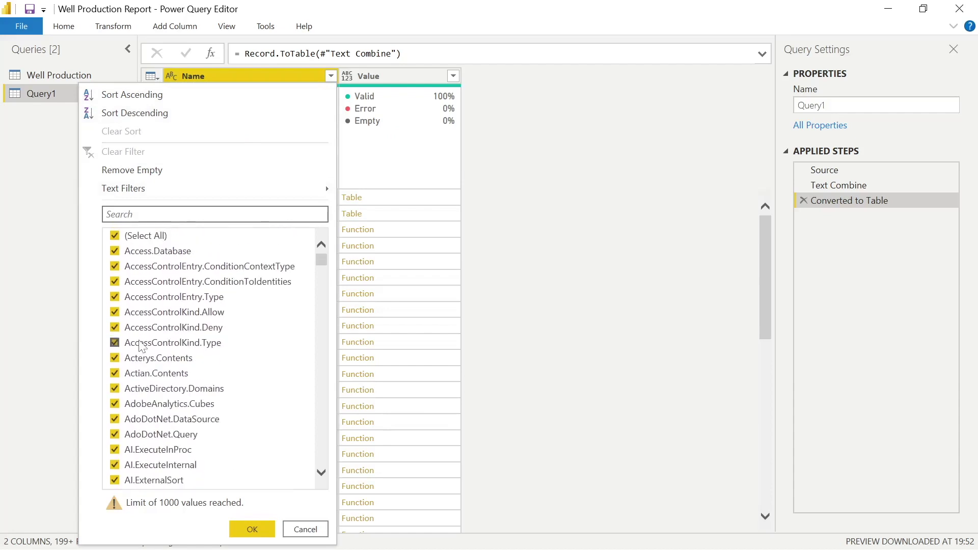
pyautogui.click(155, 214)
pyautogui.write('splitter')
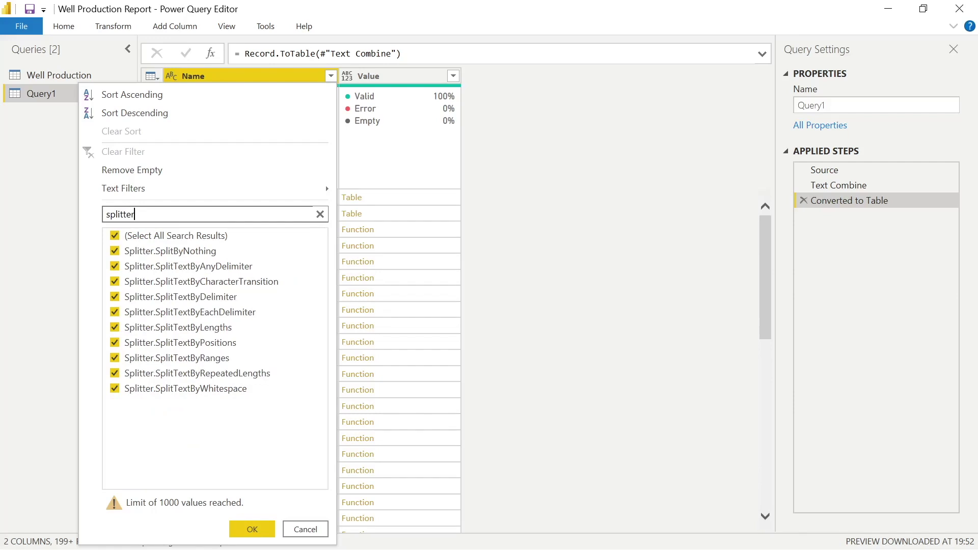
pyautogui.click(115, 237)
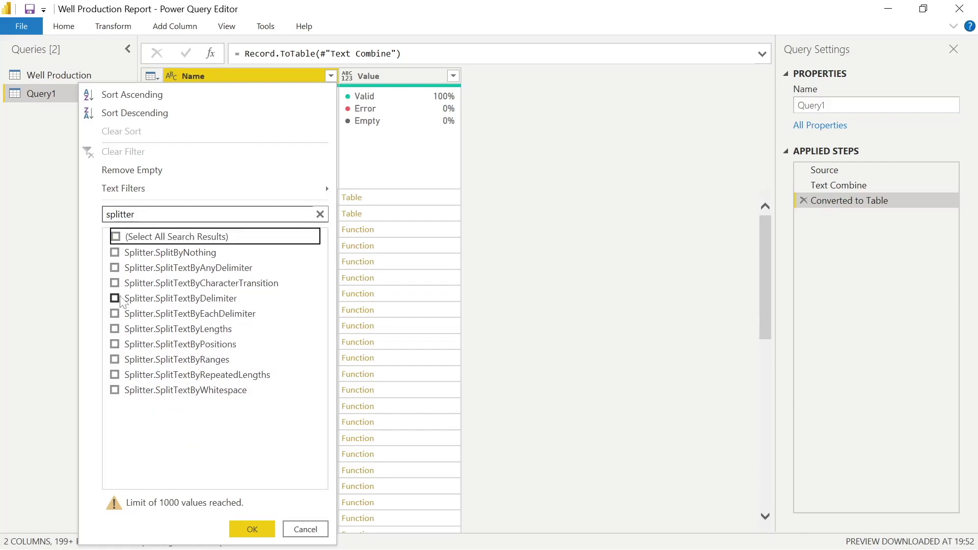
pyautogui.click(115, 298)
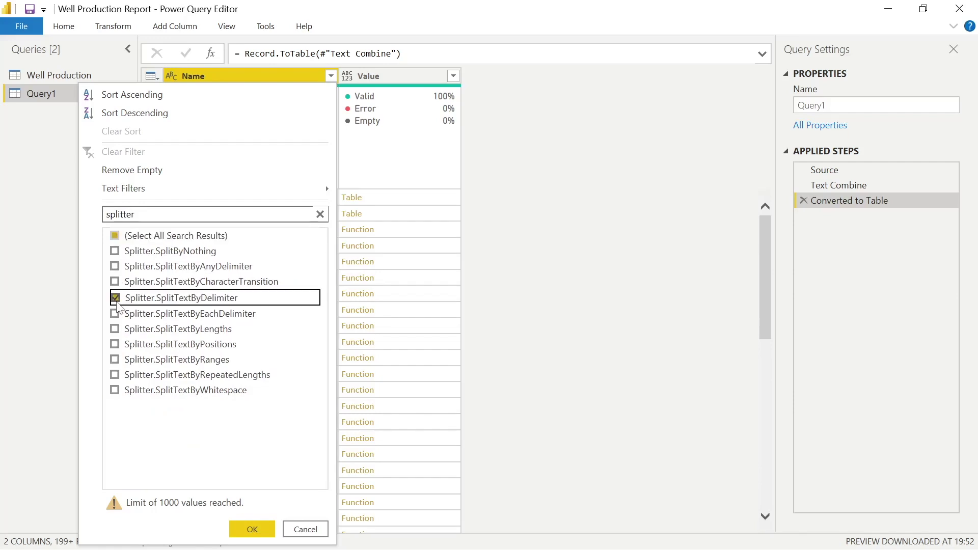
pyautogui.click(252, 529)
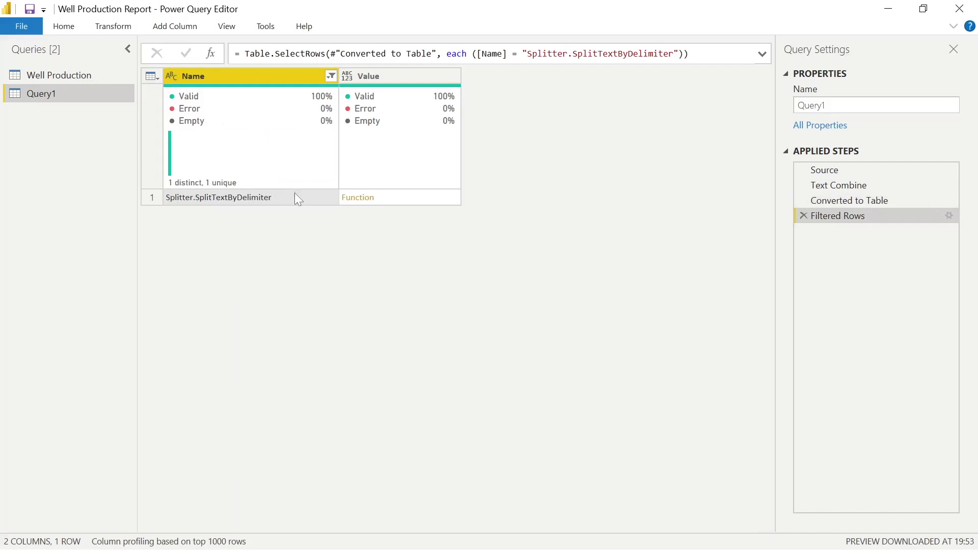
# Step: Invoke Splitter.SplitTextByDelimiter with a '.' delimiter on the text 'Days.Hours'
pyautogui.click(360, 200)
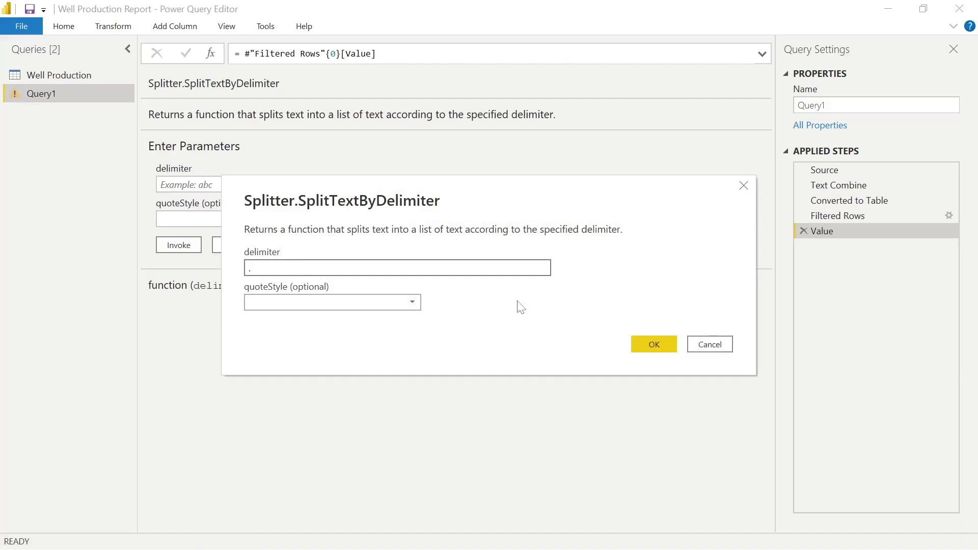
pyautogui.click(652, 345)
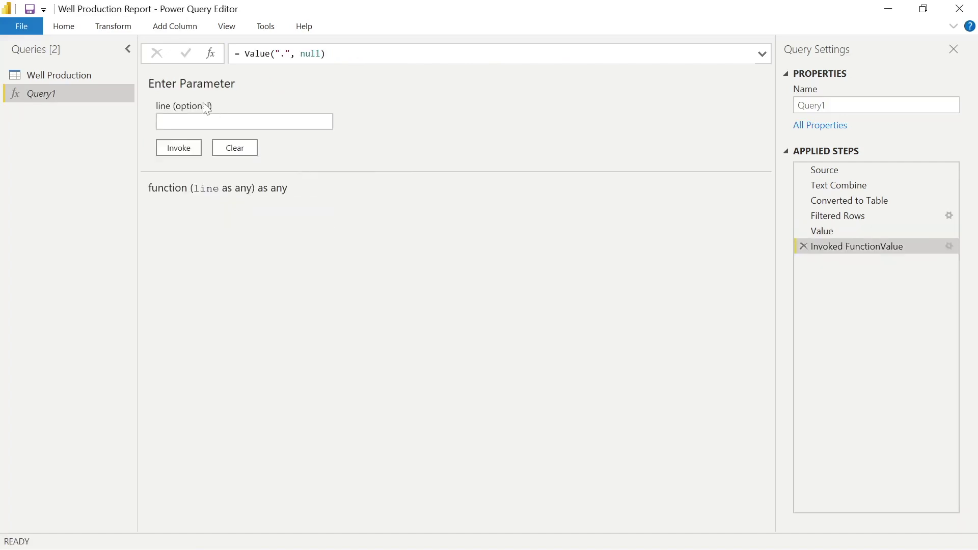
pyautogui.click(244, 121)
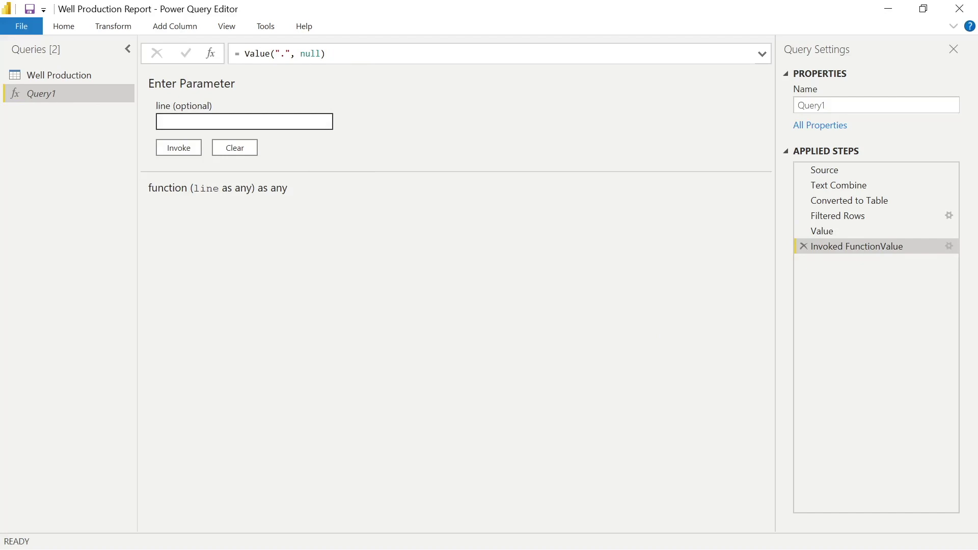
pyautogui.write('Days.Hou')
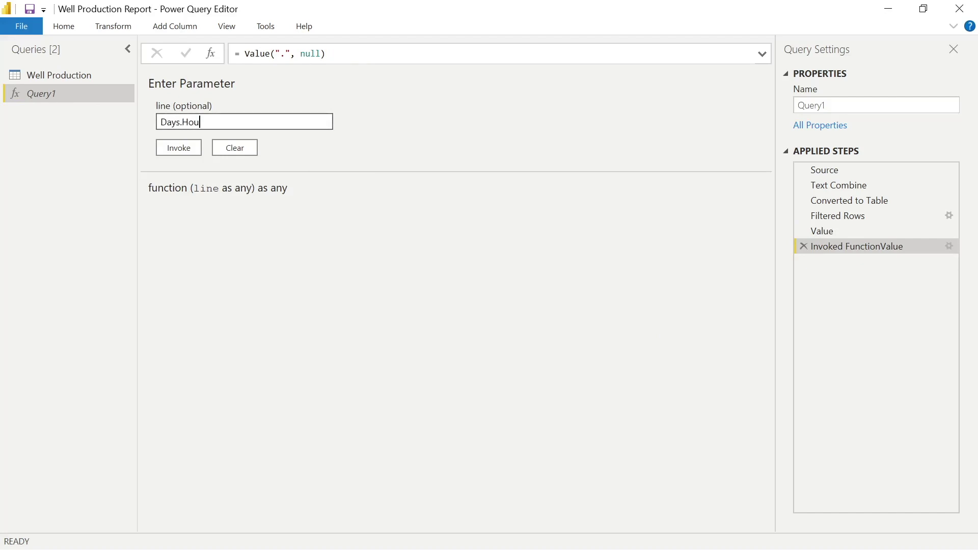
pyautogui.write('rs')
pyautogui.click(186, 152)
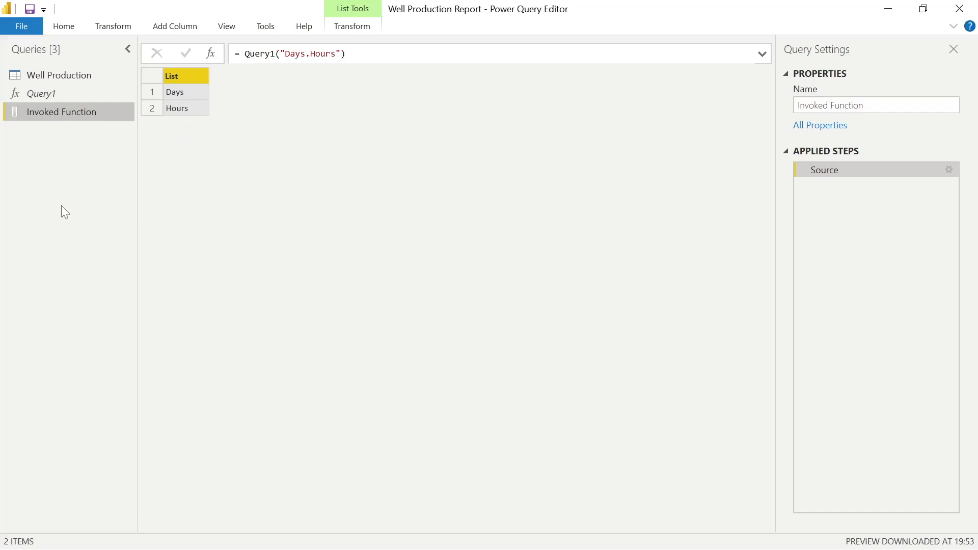
pyautogui.click(65, 26)
pyautogui.click(18, 81)
# Step: Close & Apply to load Invoked Function and Well Production into the report
pyautogui.click(44, 100)
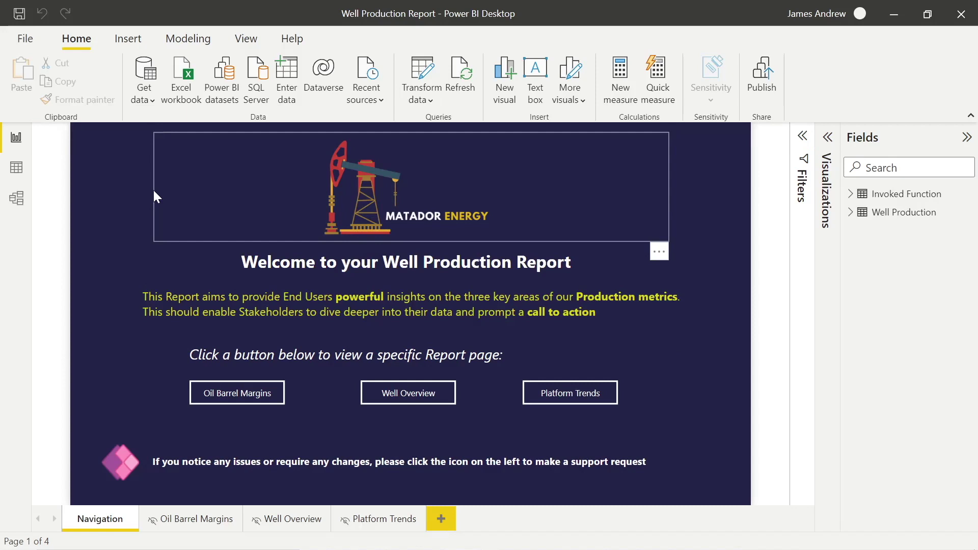